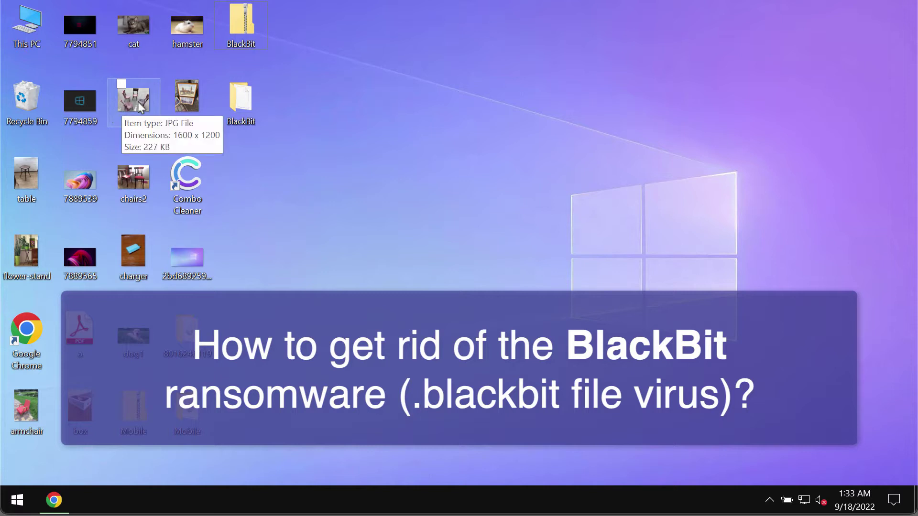
# Preview the chairs and hamster photos on the desktop before encryption.
pyautogui.click(201, 103)
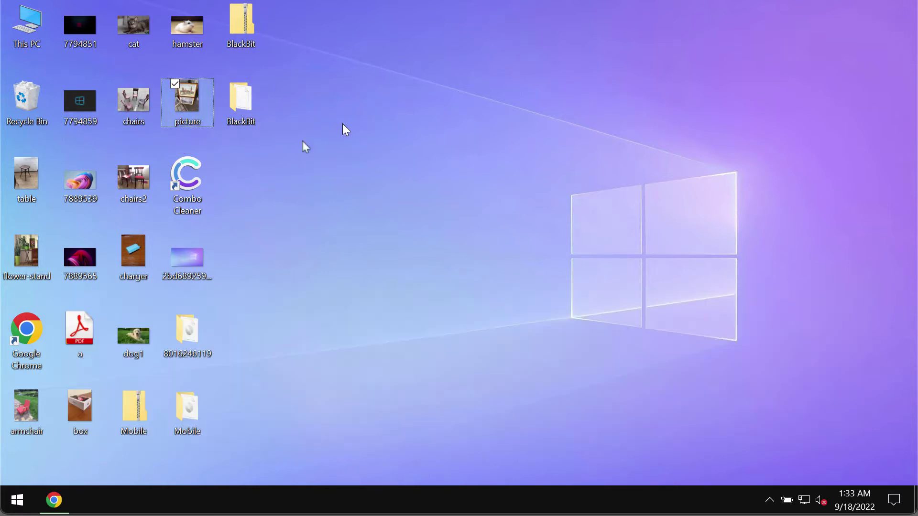
pyautogui.click(413, 153)
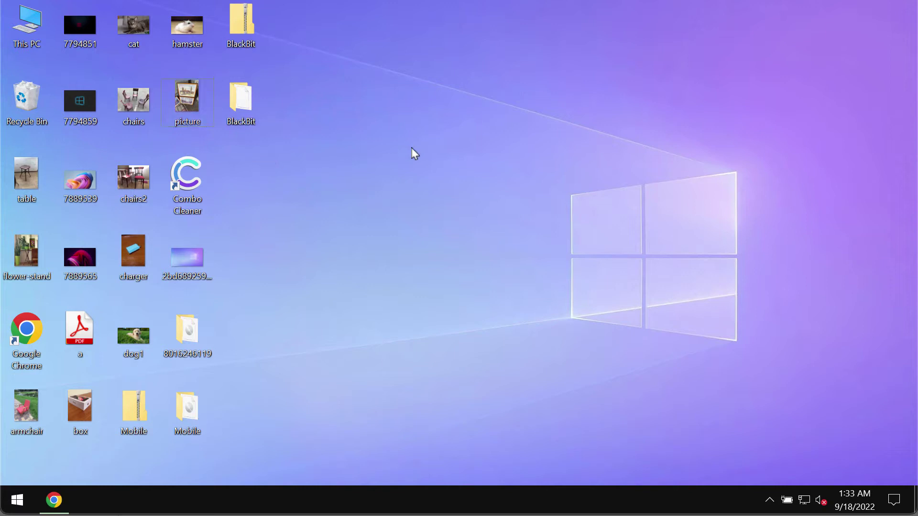
pyautogui.click(133, 100)
pyautogui.click(466, 138)
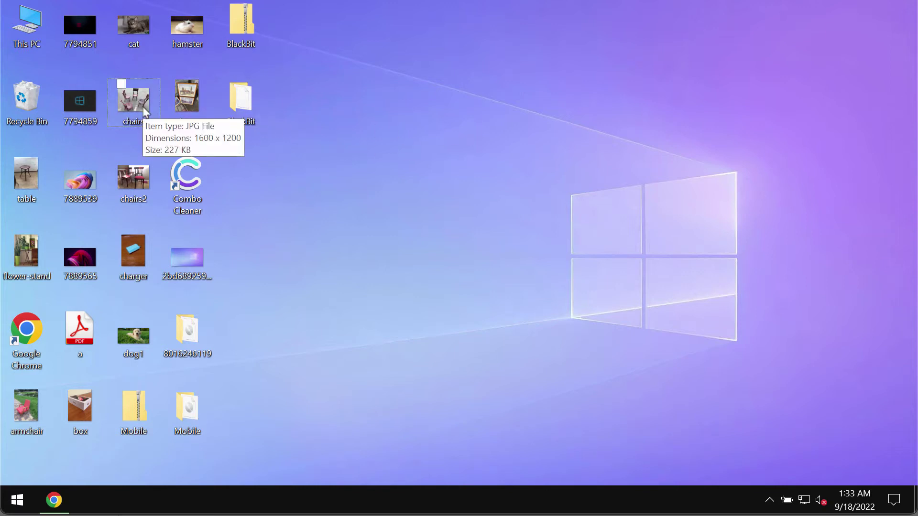
pyautogui.doubleClick(137, 108)
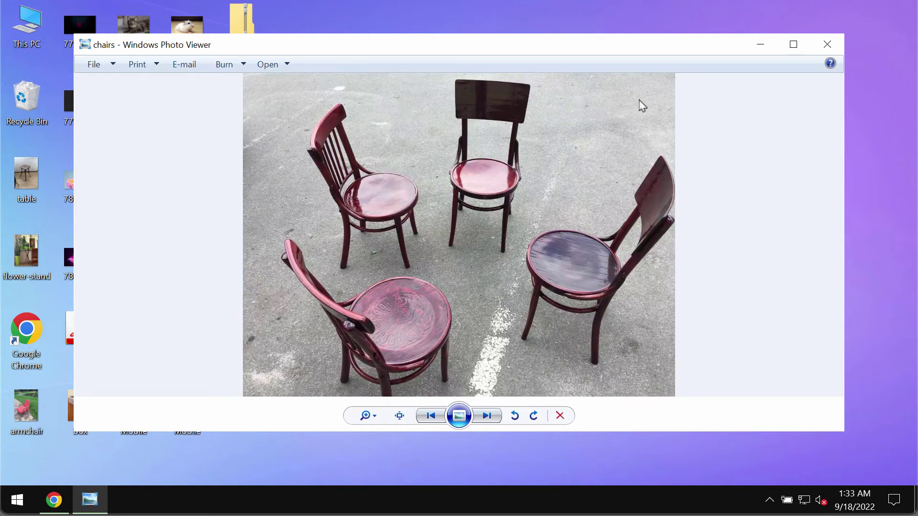
pyautogui.click(827, 44)
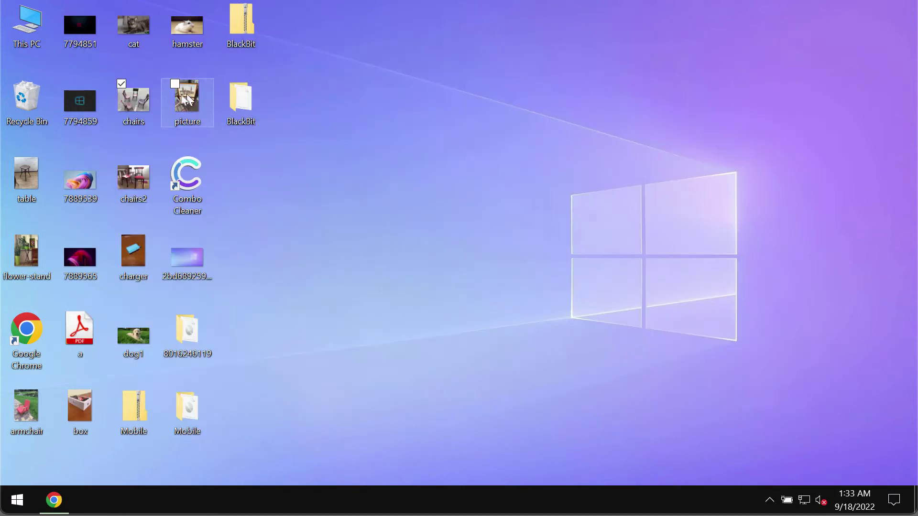
pyautogui.click(179, 42)
pyautogui.doubleClick(180, 41)
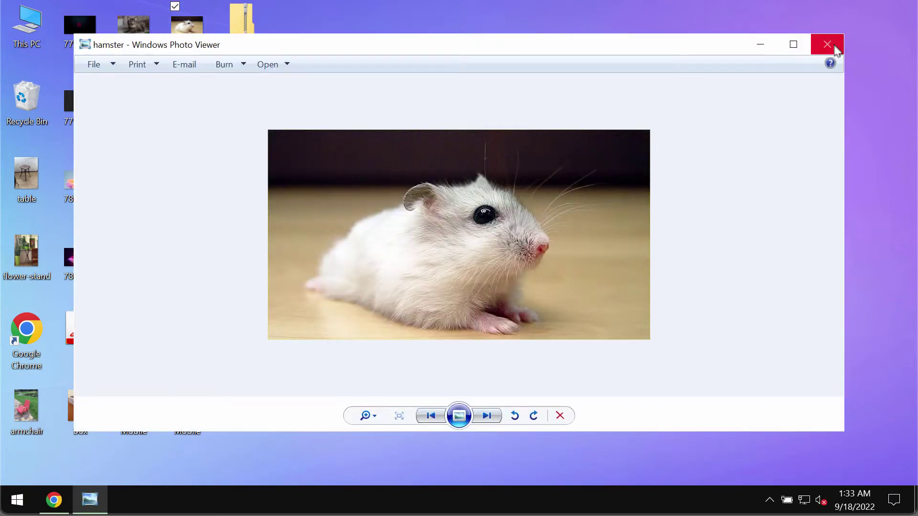
pyautogui.click(827, 44)
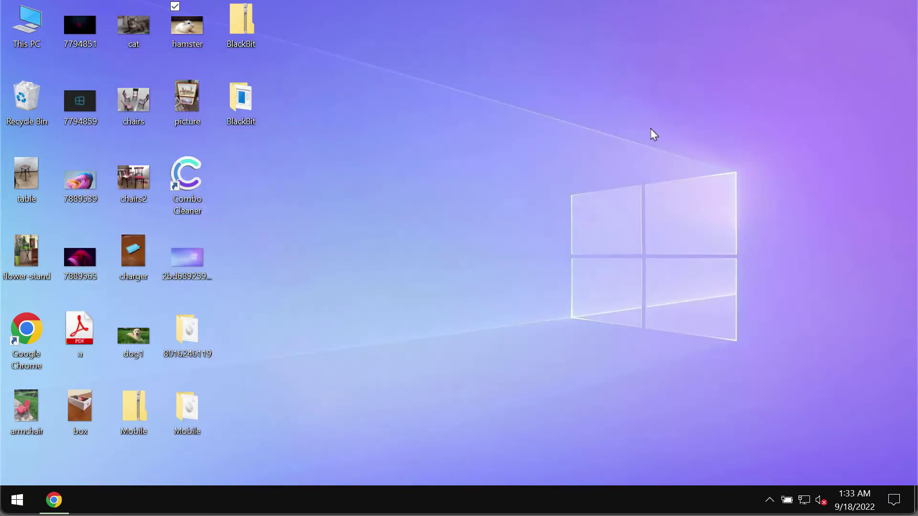
# Launch the ransomware application from the BlackBit folder, then close the folder window.
pyautogui.doubleClick(240, 103)
pyautogui.click(531, 144)
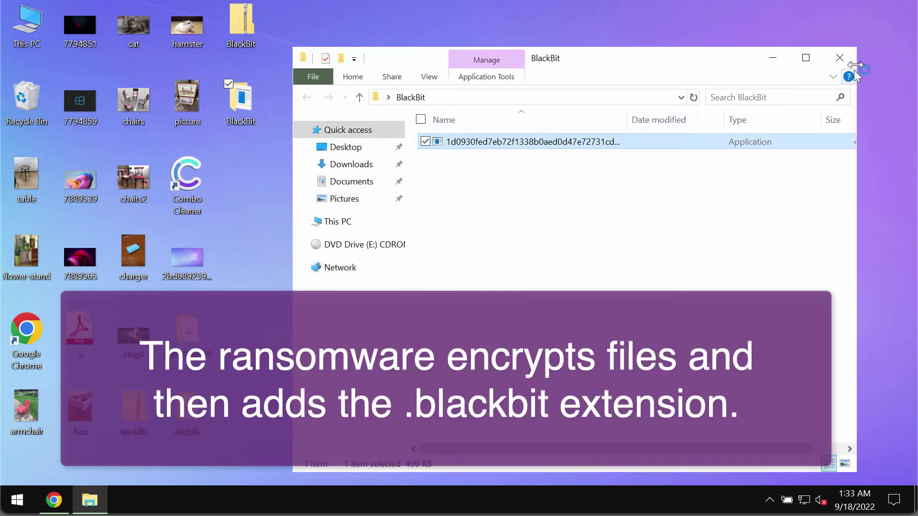
pyautogui.click(840, 58)
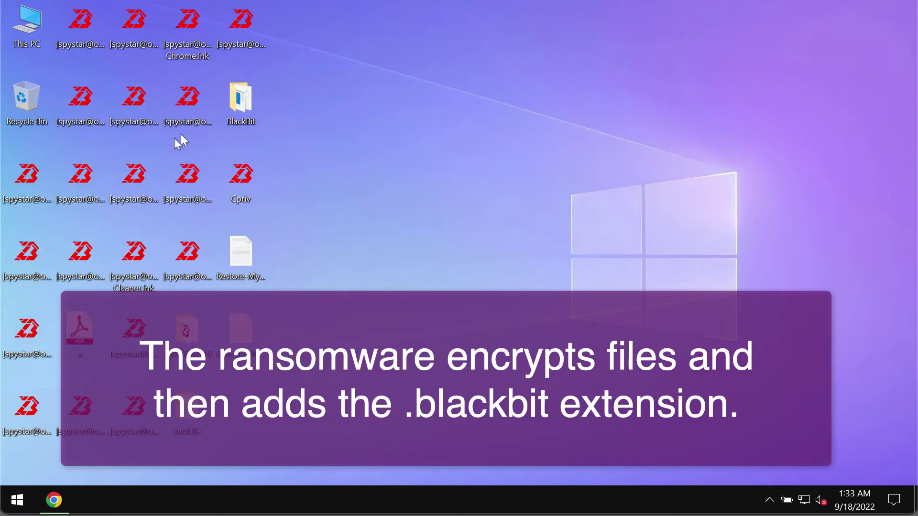
# Select the encrypted charger file to reveal its full name, then deselect it.
pyautogui.click(140, 165)
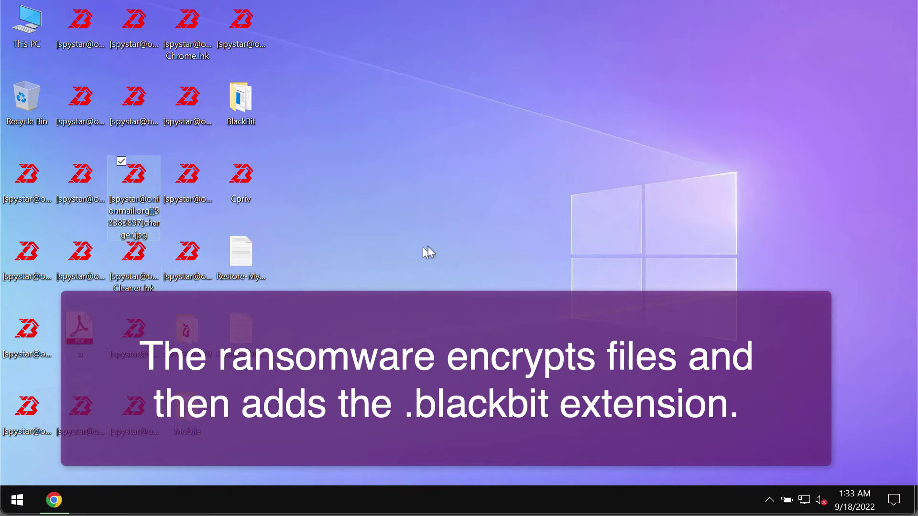
pyautogui.click(333, 191)
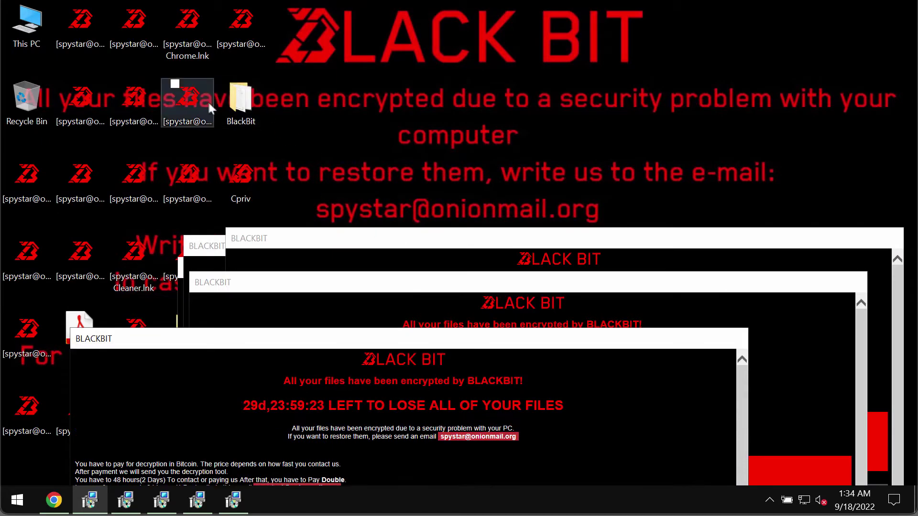
# Try opening the encrypted hamster.jpg, dismiss the BlackBit message, and open This PC.
pyautogui.click(199, 98)
pyautogui.doubleClick(198, 100)
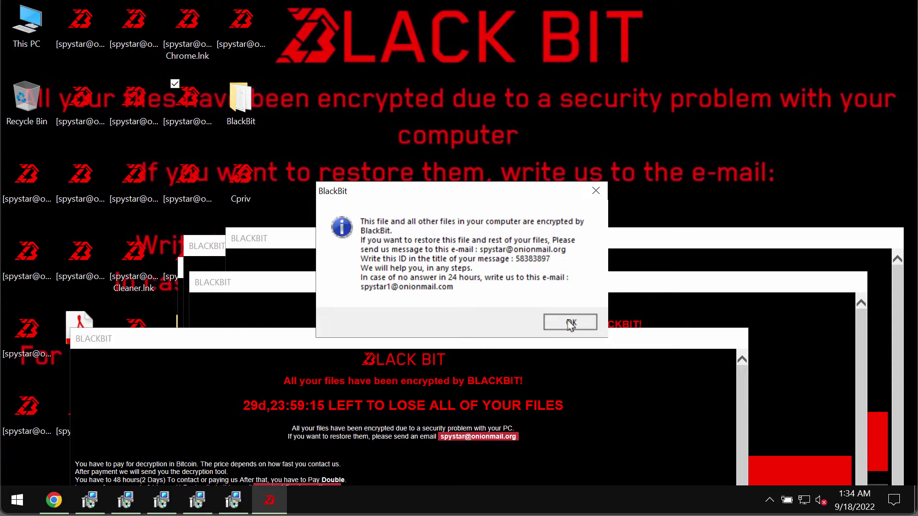
pyautogui.click(570, 323)
pyautogui.doubleClick(185, 26)
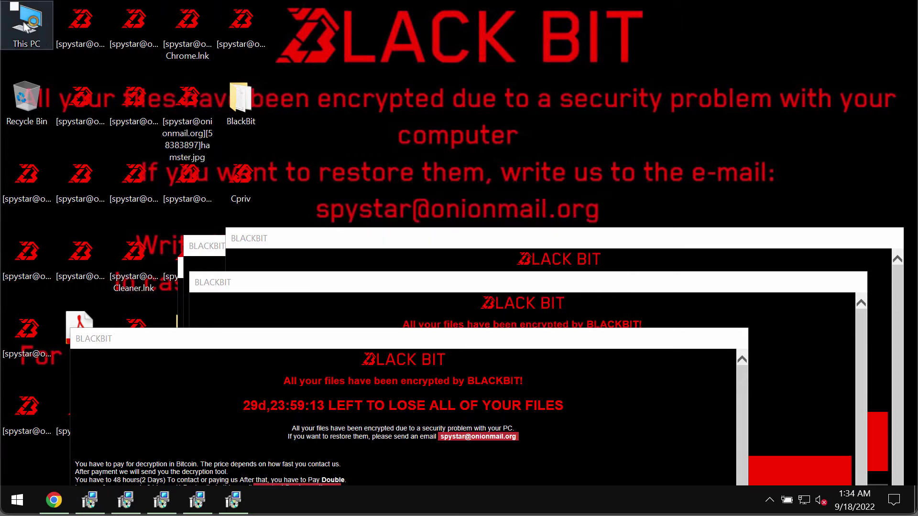
# Open the Desktop folder with Win+E, select two encrypted BLACKBIT files, then close the window.
pyautogui.press('super+e')
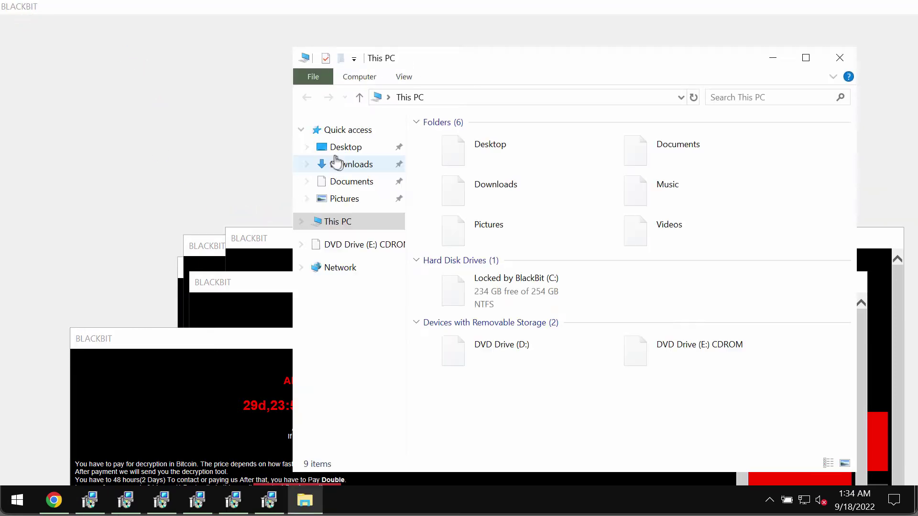
pyautogui.click(349, 147)
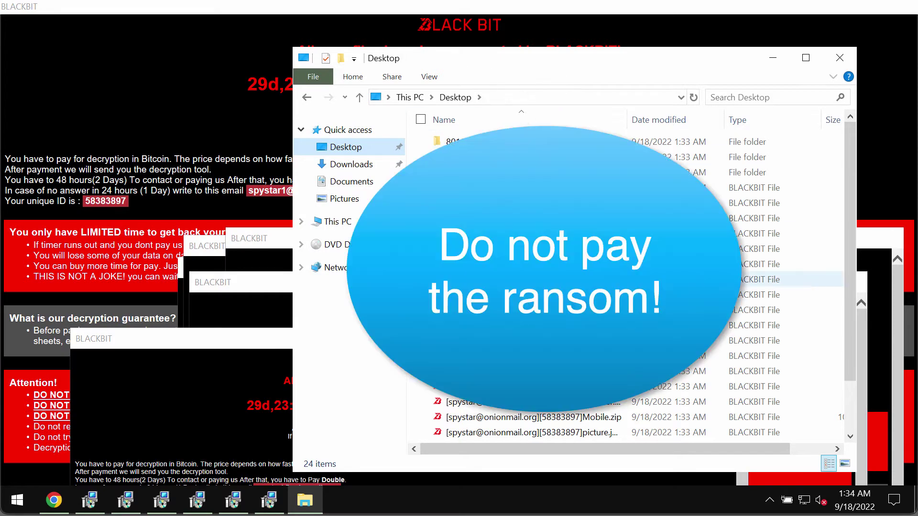
pyautogui.click(746, 281)
pyautogui.click(743, 269)
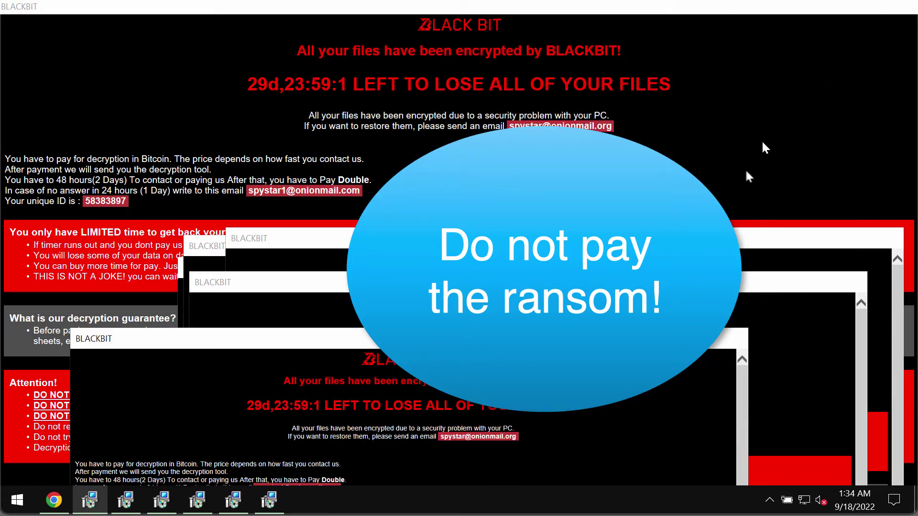
pyautogui.click(839, 58)
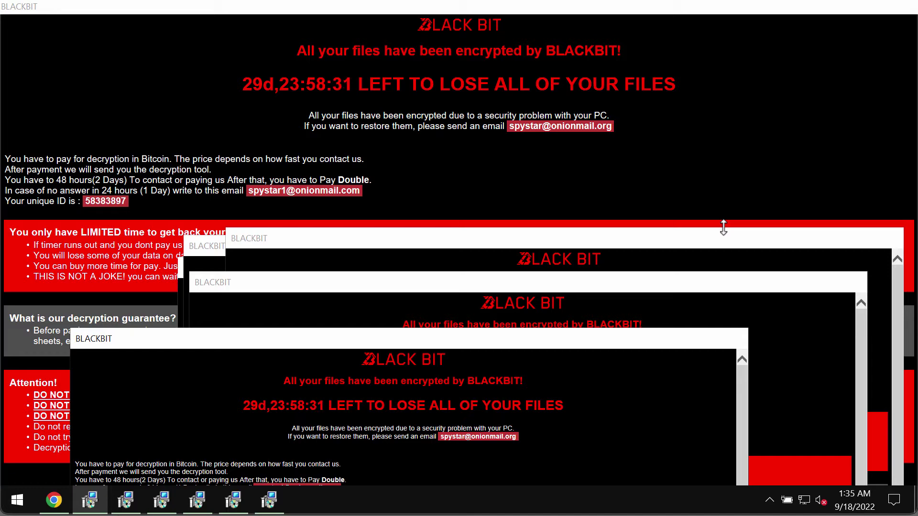
pyautogui.click(53, 500)
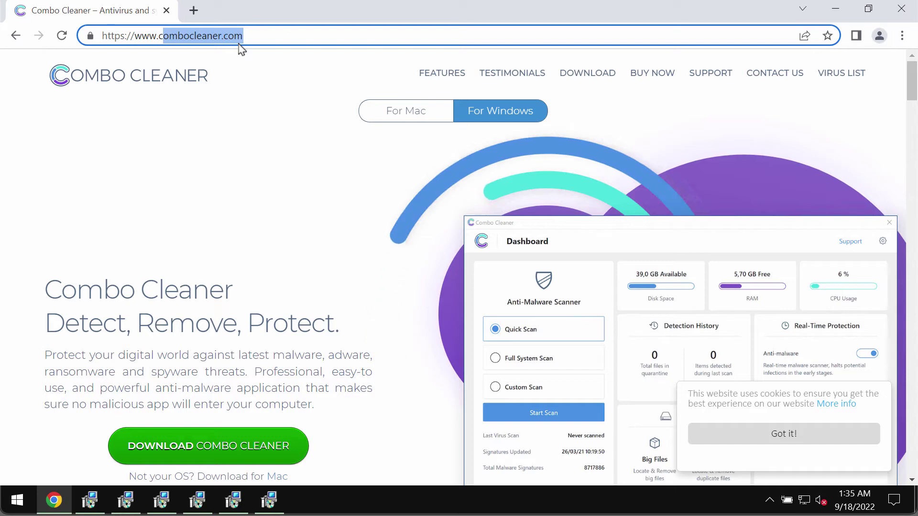
pyautogui.click(292, 35)
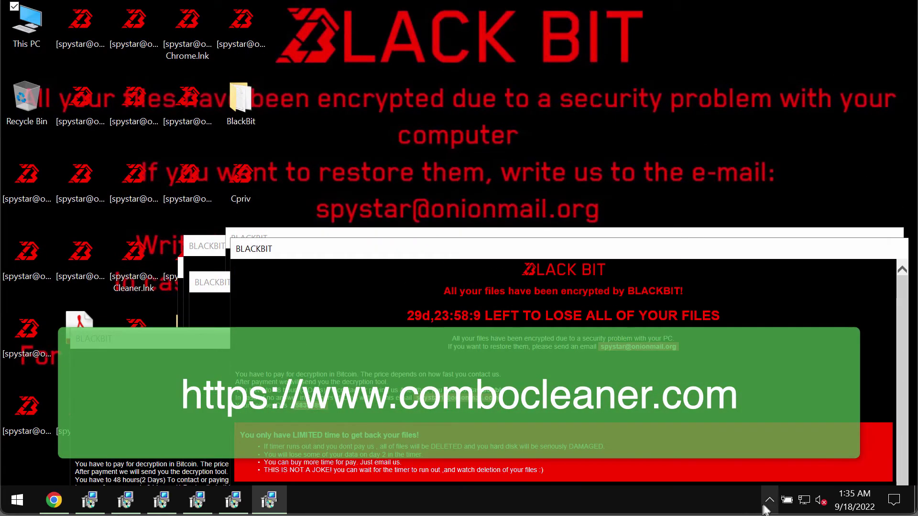
# Launch Combo Cleaner from the tray, start a quick scan, and return to its progress.
pyautogui.click(770, 500)
pyautogui.click(783, 470)
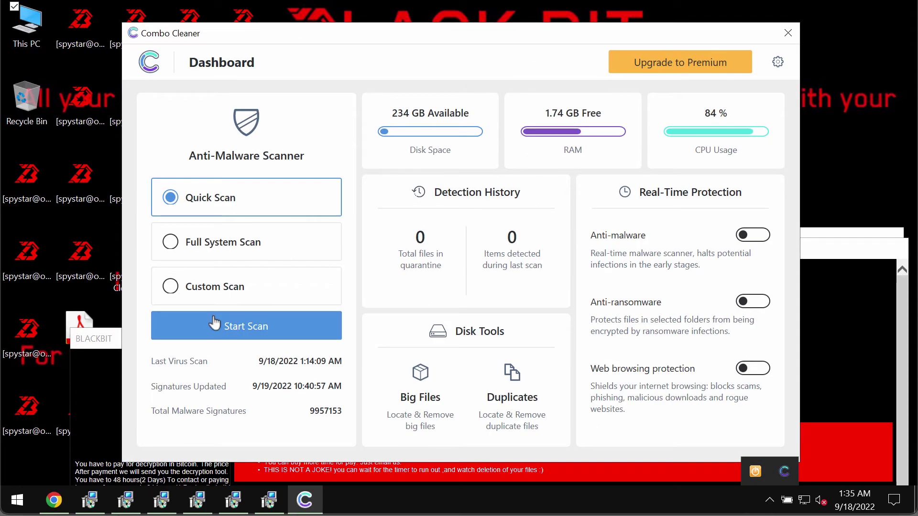
pyautogui.click(283, 334)
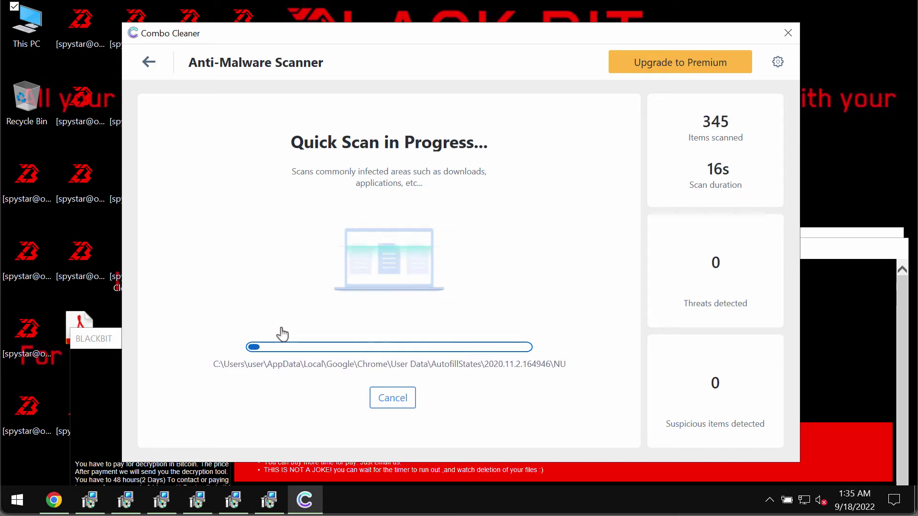
pyautogui.click(149, 63)
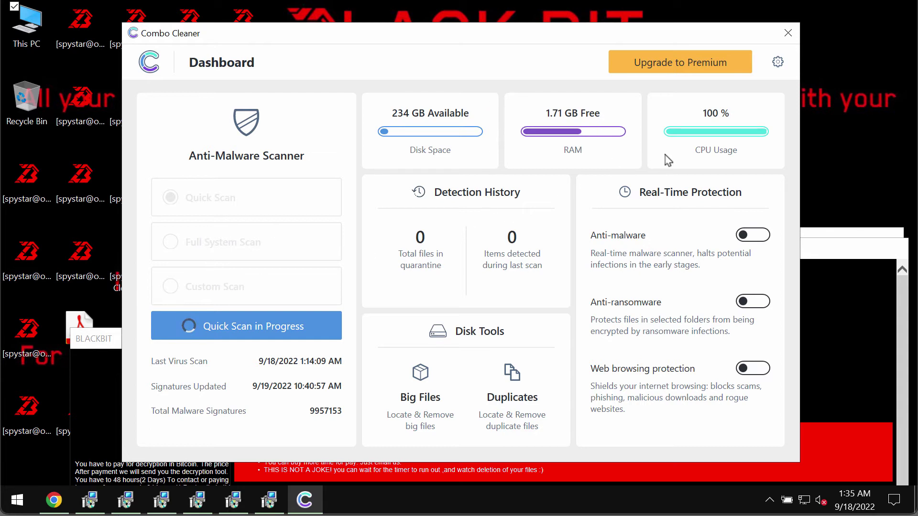
pyautogui.click(292, 331)
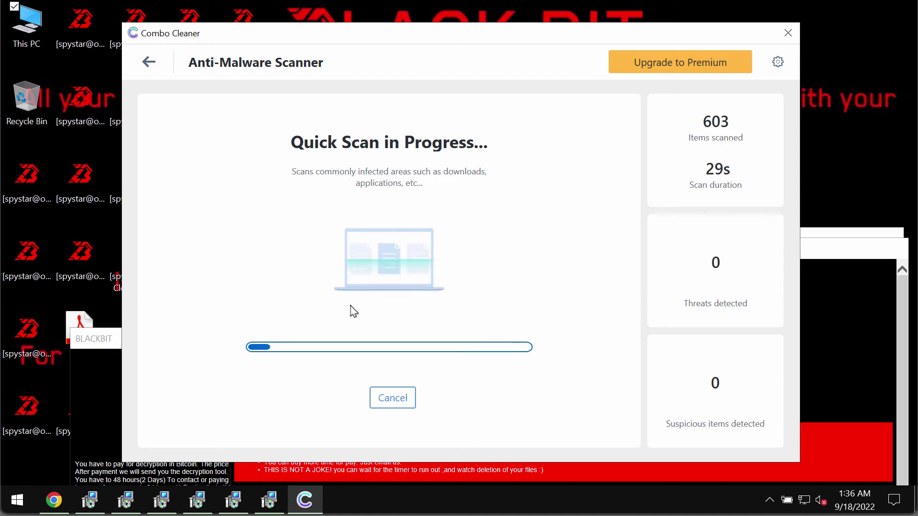
# Review the Anti-Ransomware settings, then return to the quick scan's progress view.
pyautogui.click(777, 66)
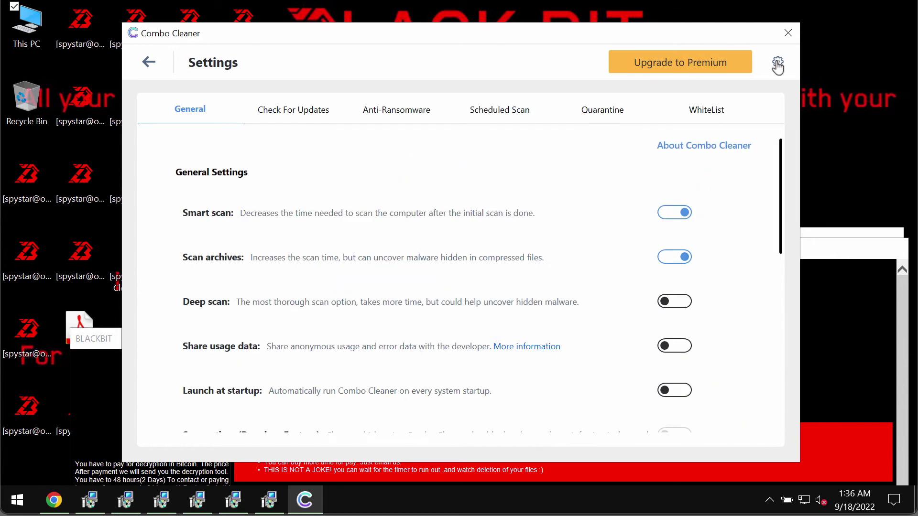
pyautogui.click(358, 119)
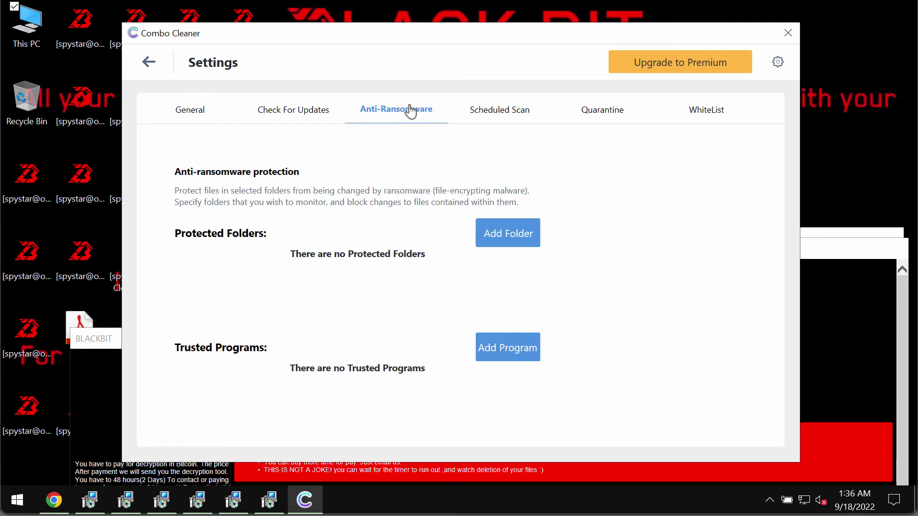
pyautogui.moveTo(481, 30); pyautogui.dragTo(479, 34)
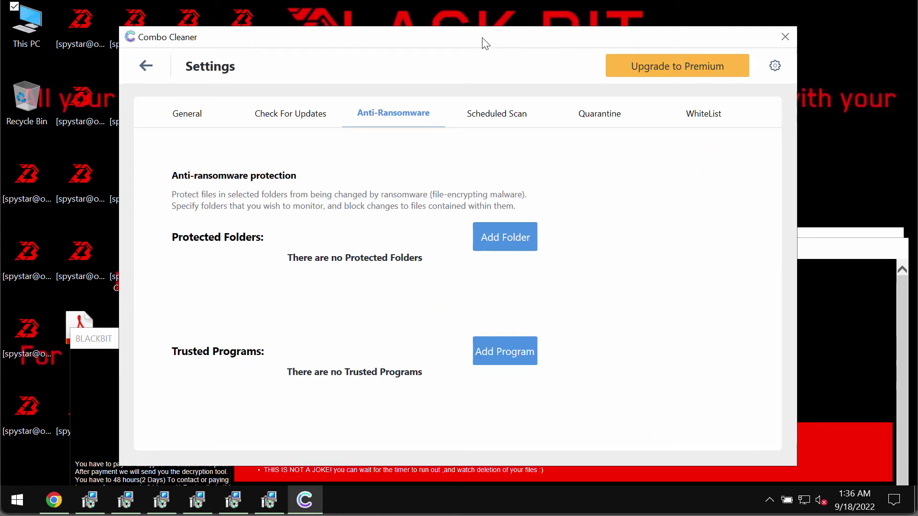
pyautogui.click(139, 70)
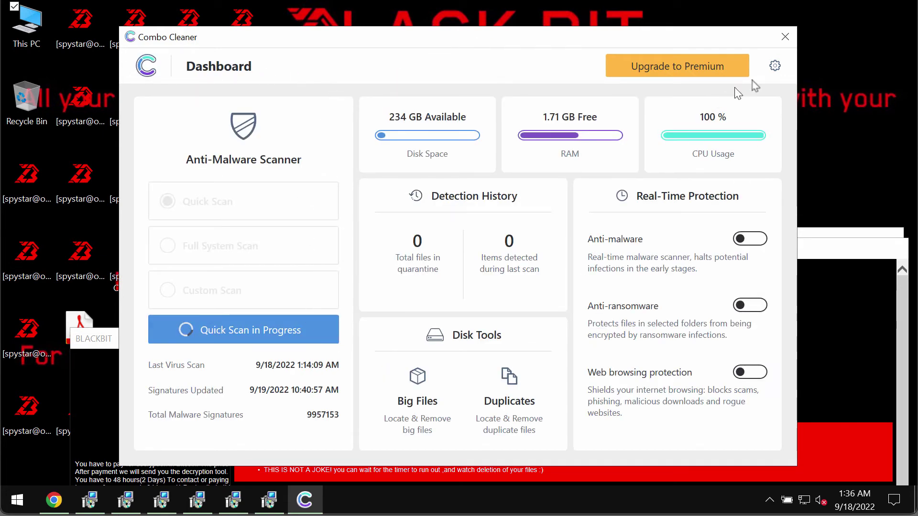
pyautogui.click(774, 66)
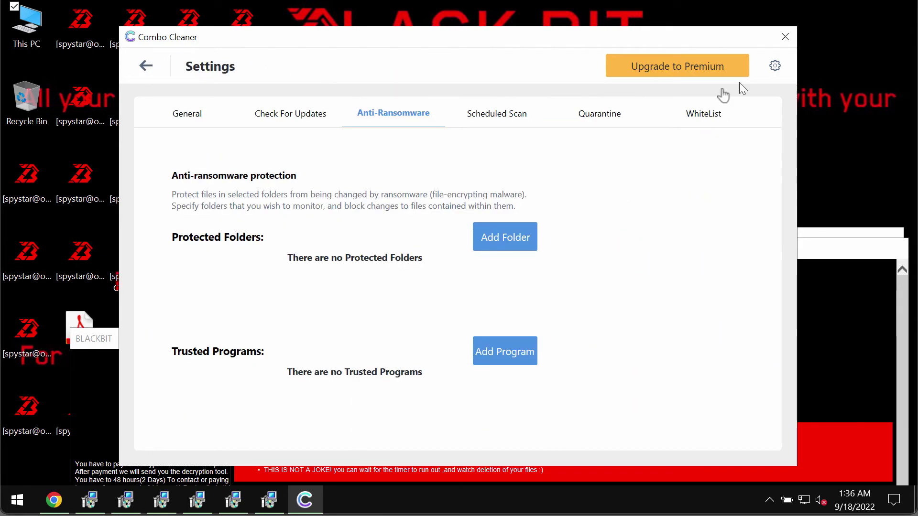
pyautogui.click(147, 67)
pyautogui.click(291, 337)
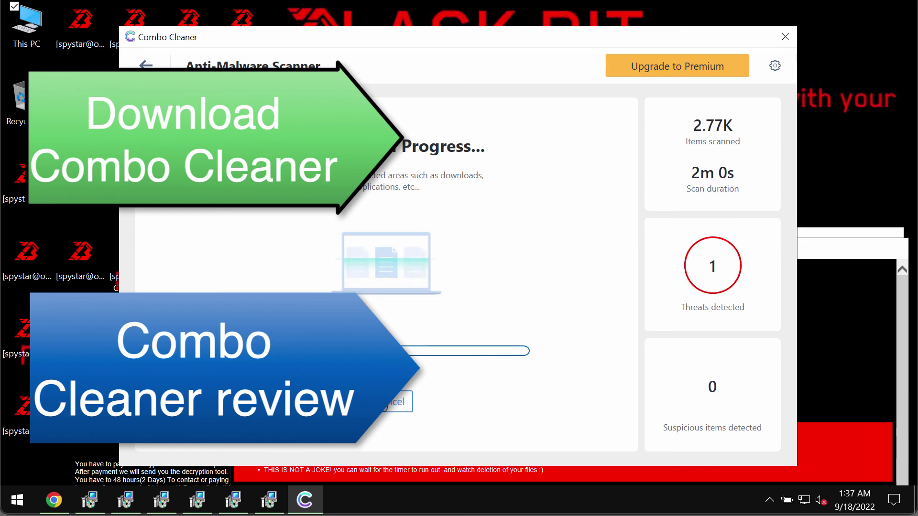
# Cancel the running quick scan and bring up the Upgrade to Premium page.
pyautogui.click(400, 402)
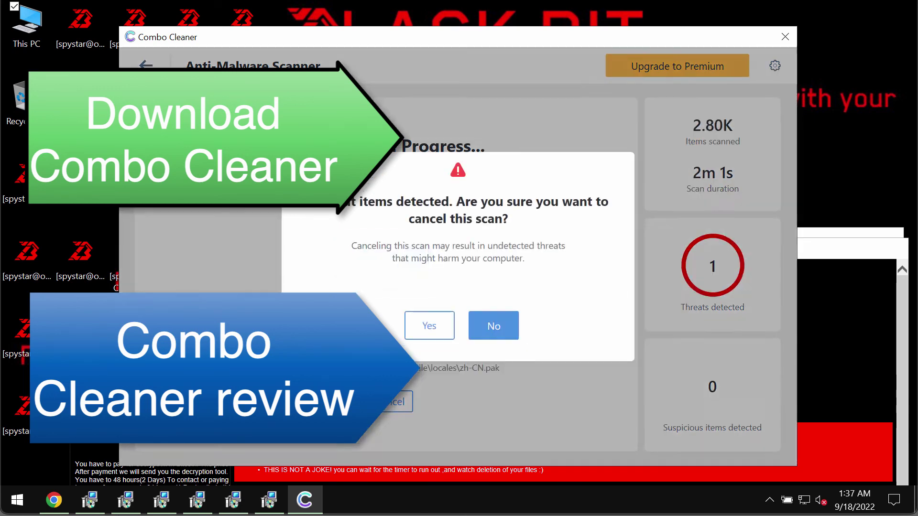
pyautogui.click(430, 327)
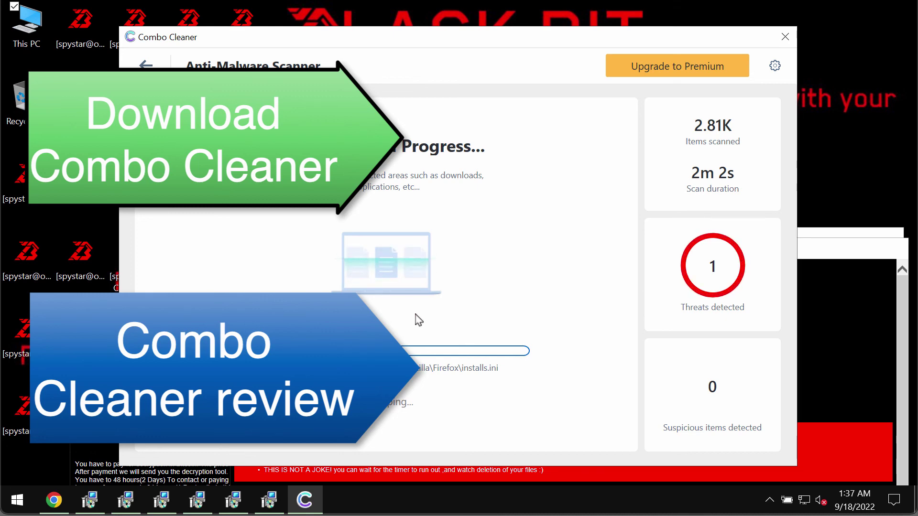
pyautogui.click(680, 66)
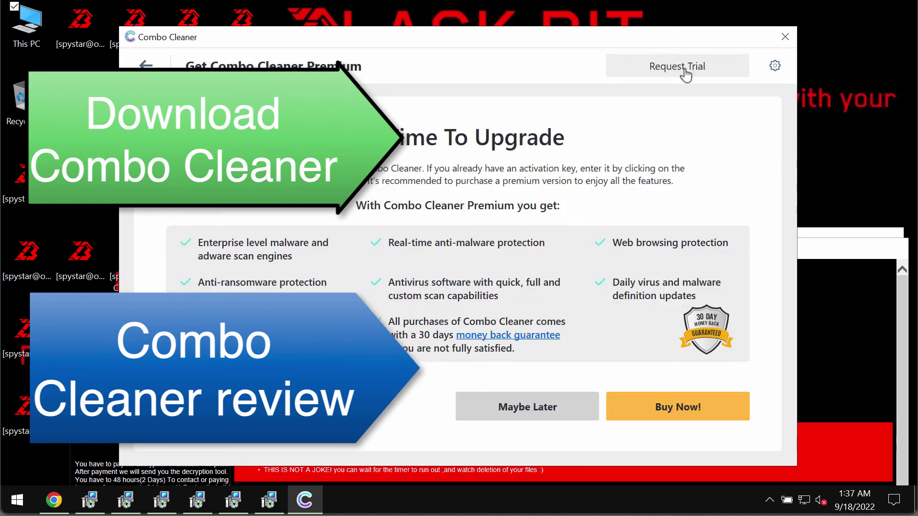